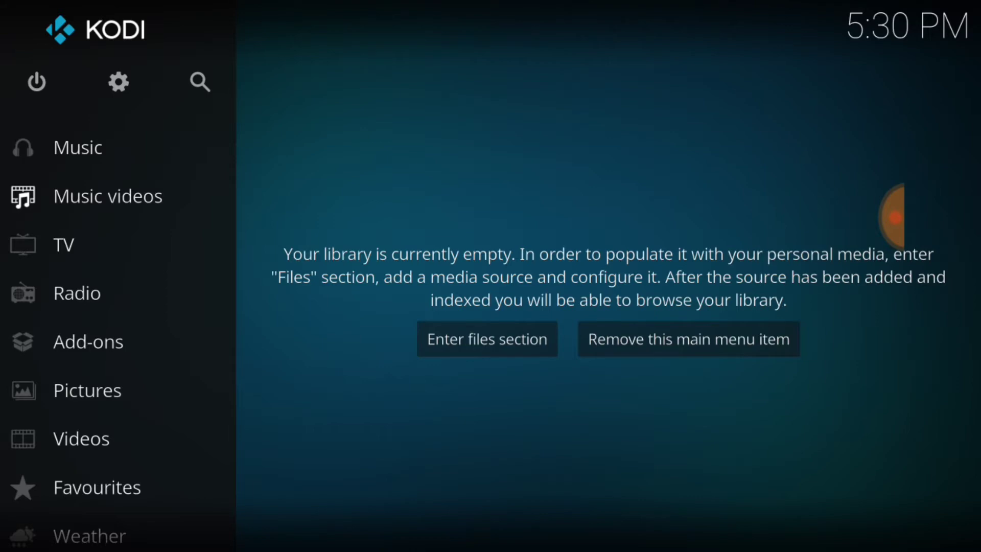
Open the add-ons category of the system settings.
left_click(118, 81)
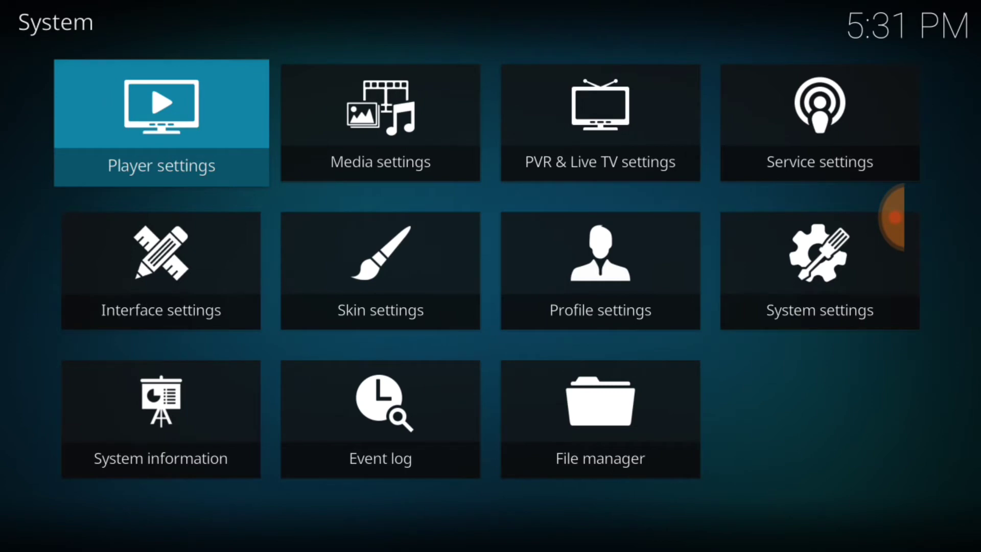
left_click(894, 217)
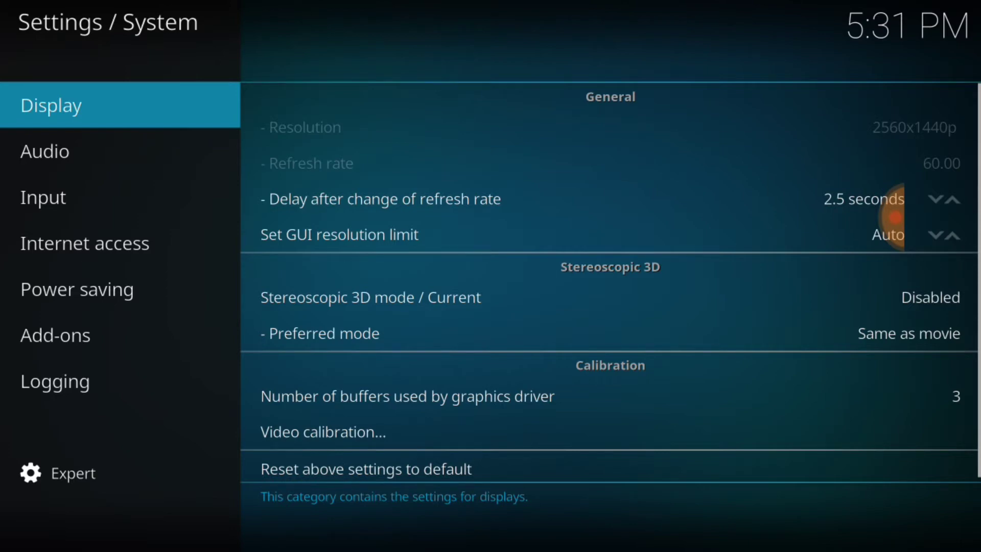
key("Down")
key("Down")
key("Down")
key("Down")
key("Down")
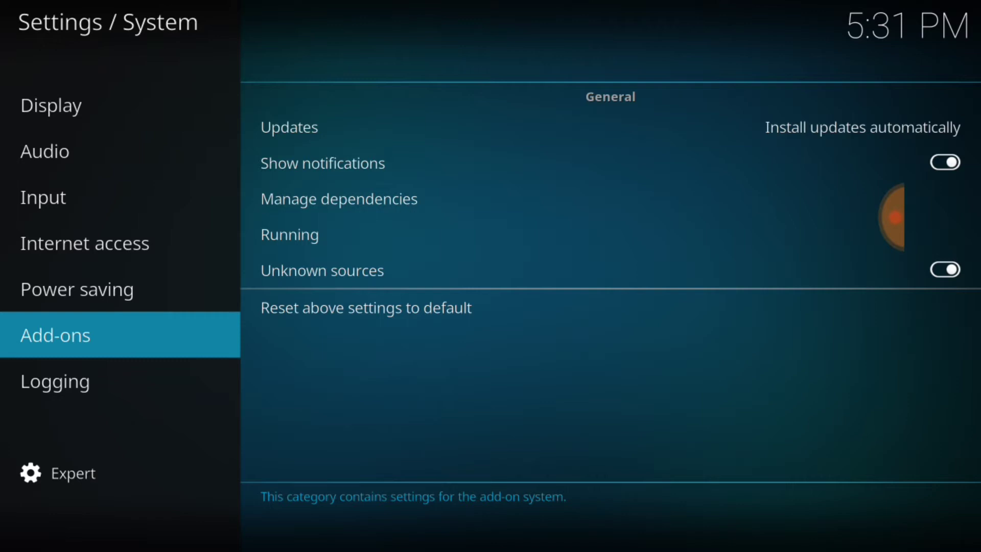
Switch the Unknown sources option off and back on, accept the warning, and return to the System overview.
left_click(945, 269)
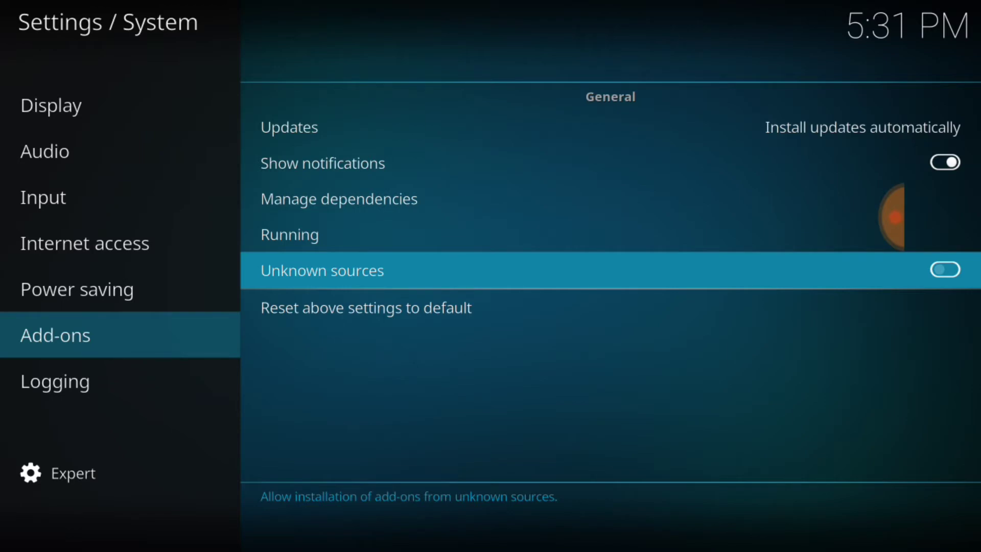
key("Return")
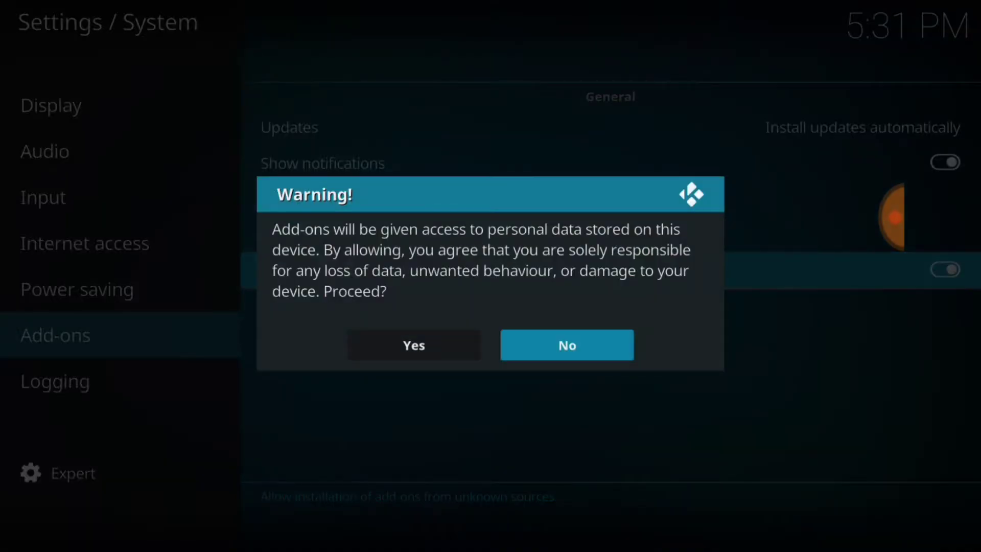
key("Left")
key("Return")
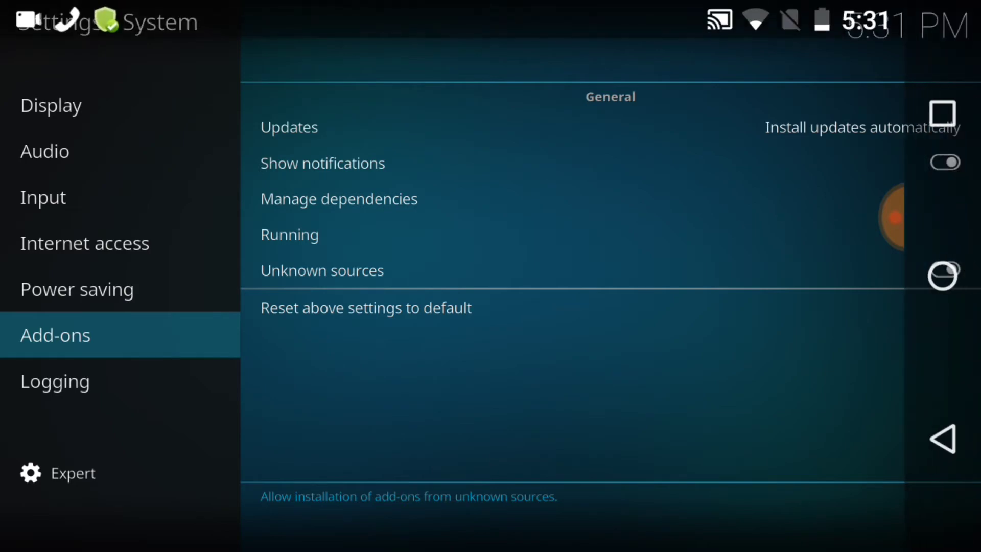
key("Escape")
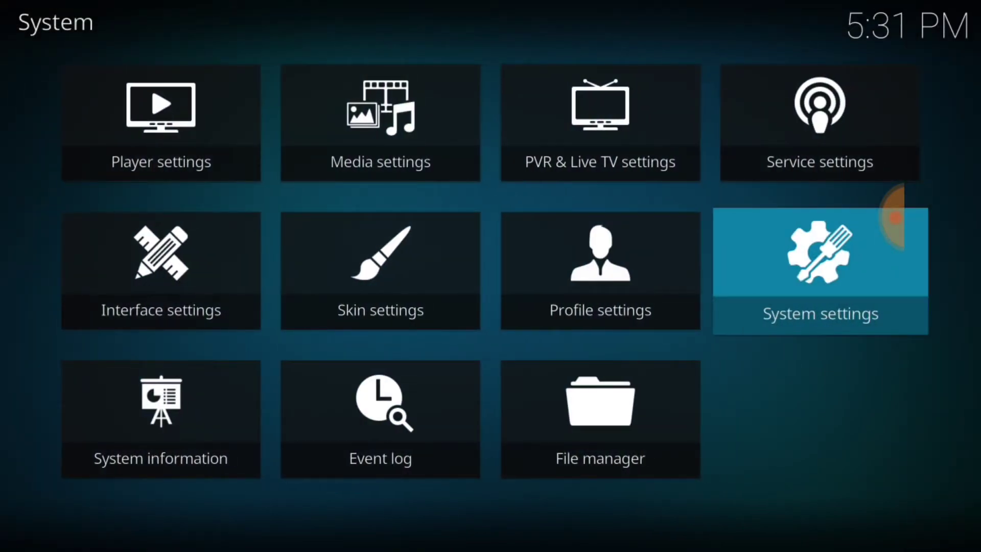
Start adding a new file source in the file manager.
left_click(600, 419)
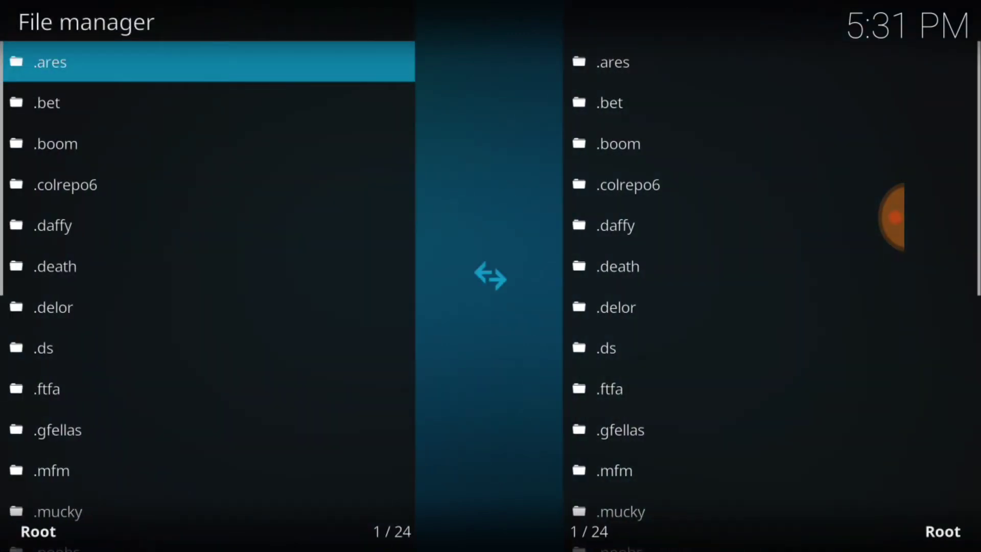
key("Down")
key("Down")
key("Down")
key("Down")
key("Down")
key("Down")
key("Down")
key("Down")
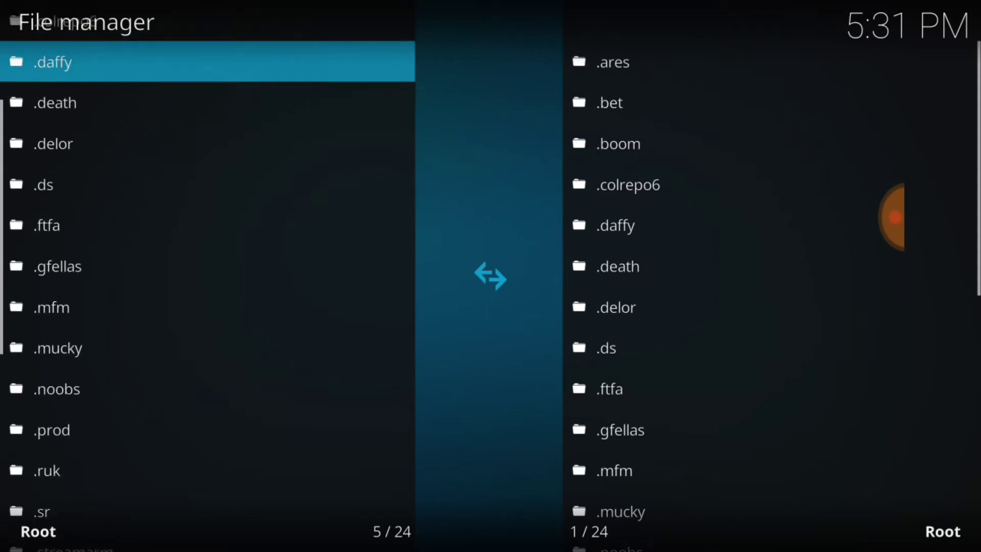
key("Down")
key("Down")
key("Down")
key("Down")
key("Down")
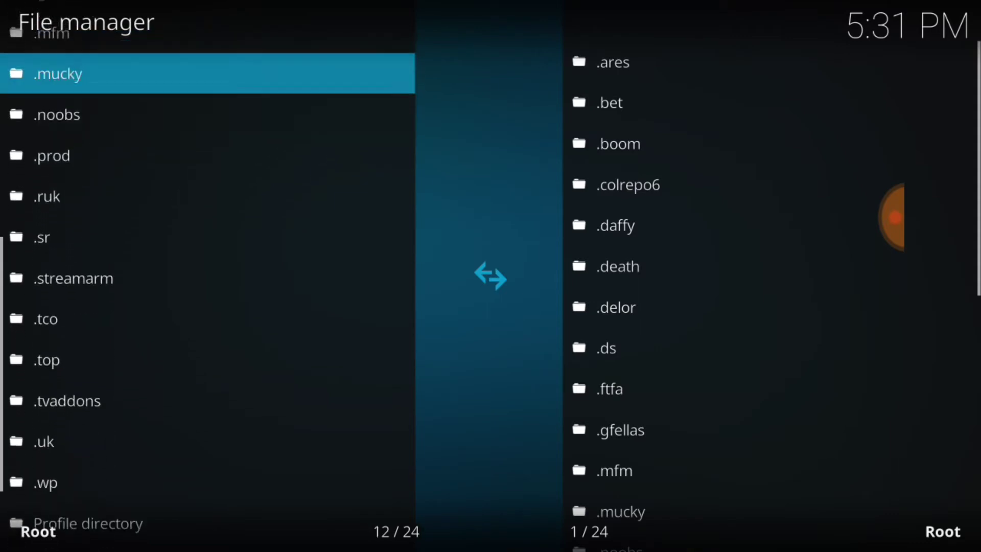
key("Down")
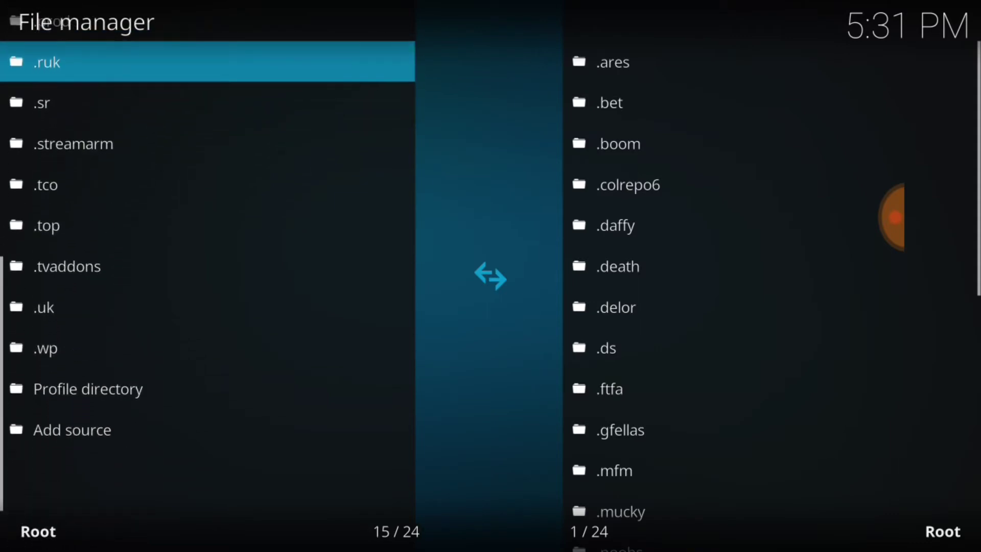
key("Down")
key("Down")
key("Down")
key("End")
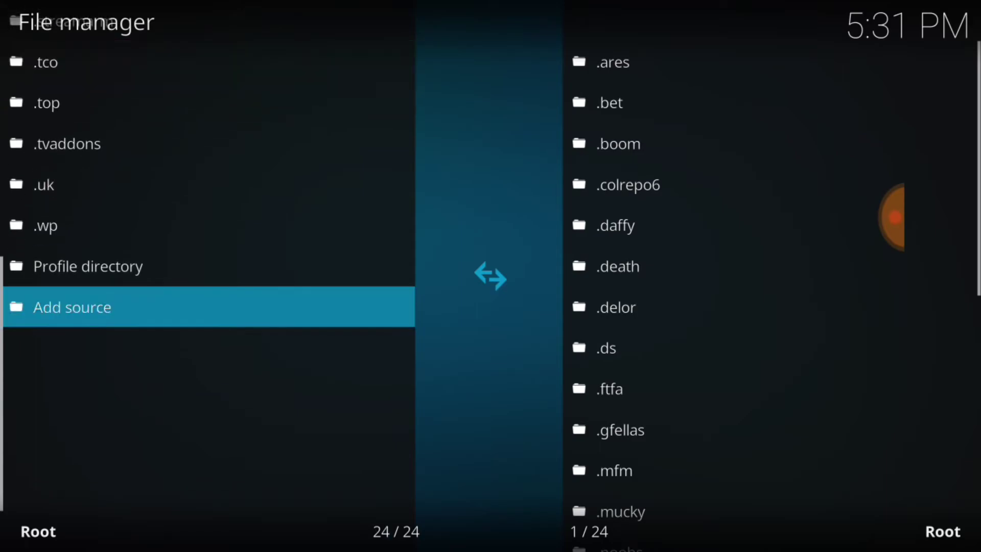
key("Return")
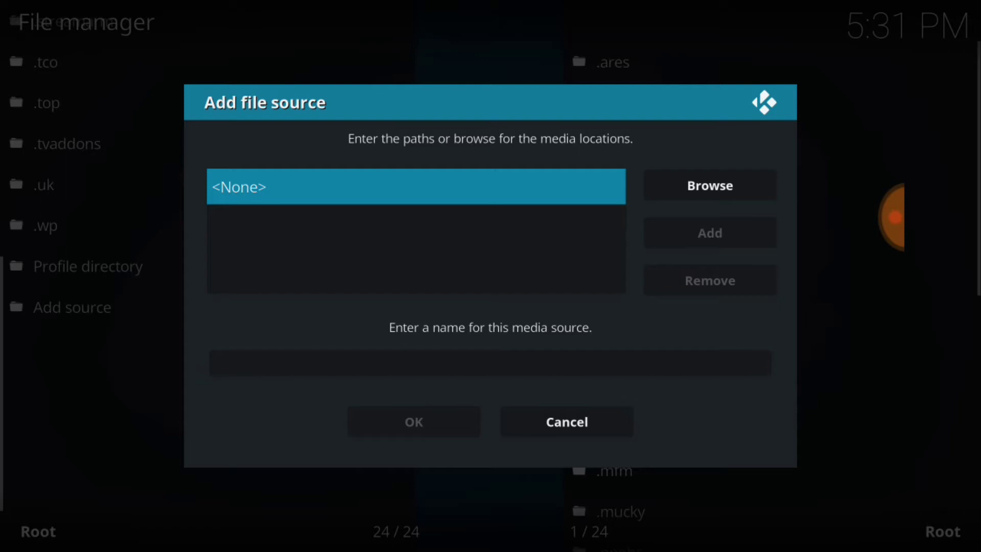
key("Return")
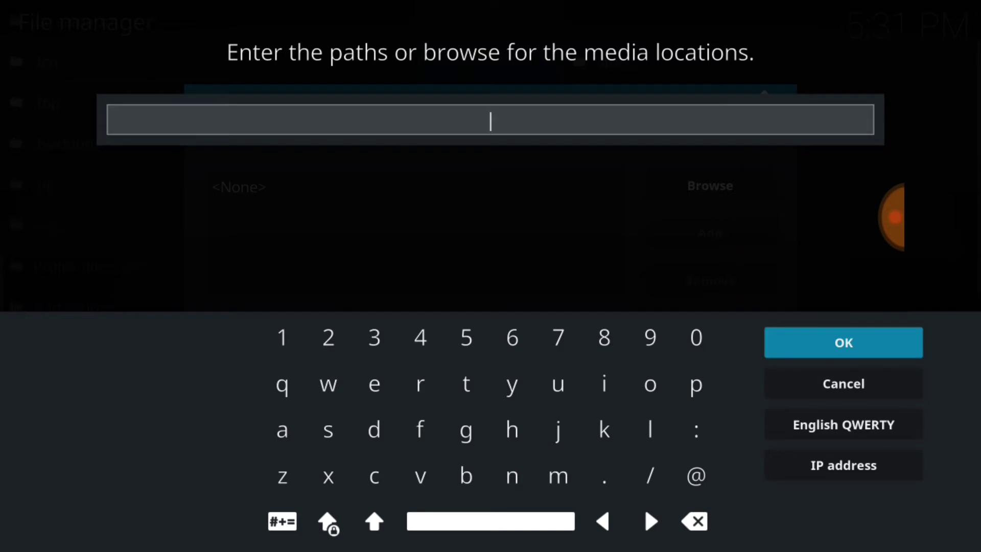
type("http://mavericktv.net/mavrepo")
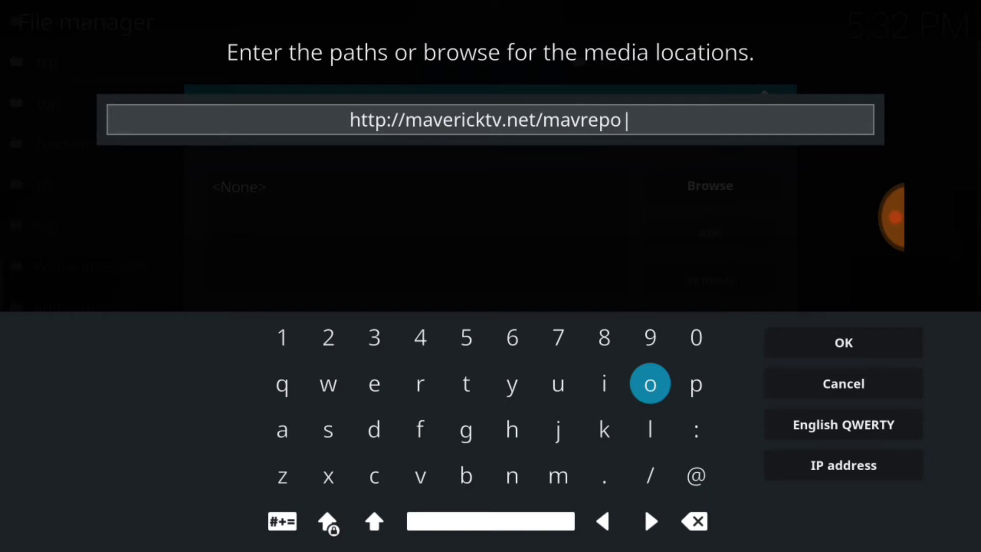
key("Right")
key("Right")
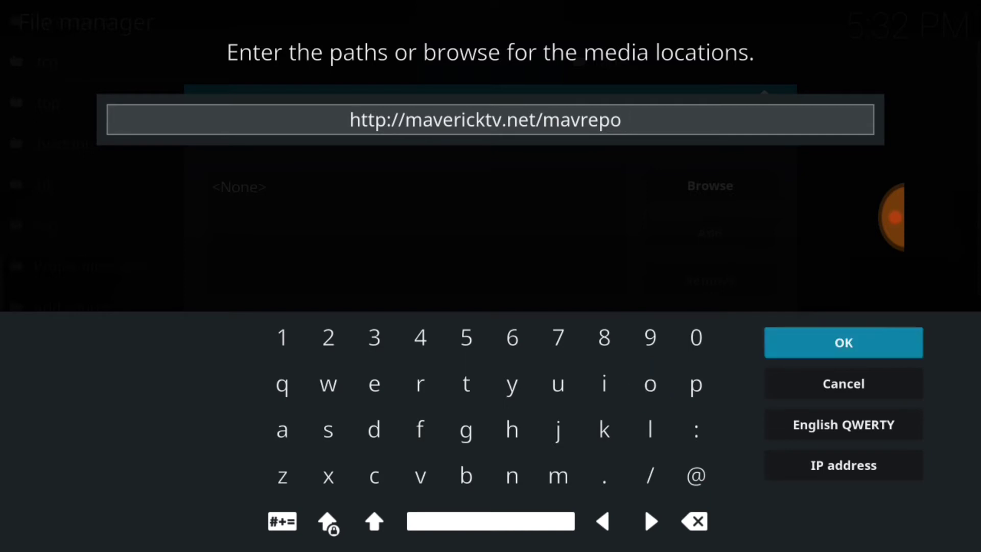
key("Return")
Name the media source .mavrepo and save it.
key("Down")
key("Return")
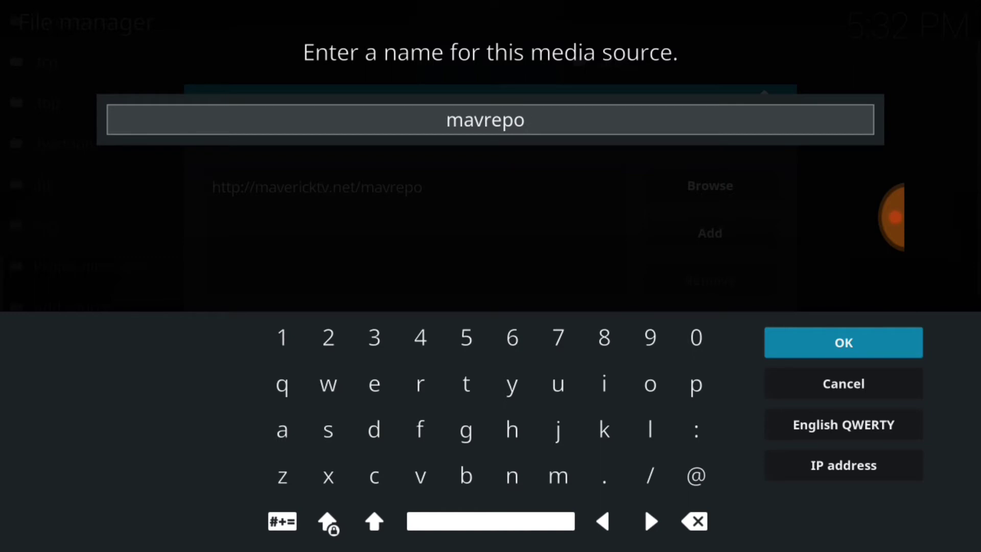
key("Left")
key("Left")
key("Left")
key("Left")
key("Left")
key("Left")
key("Left")
key("Up")
key("Return")
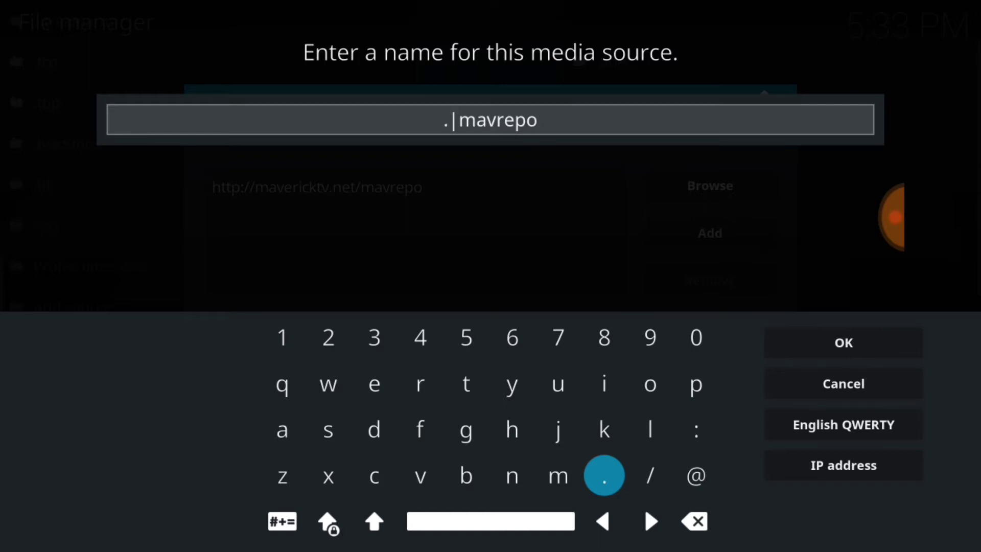
key("Return")
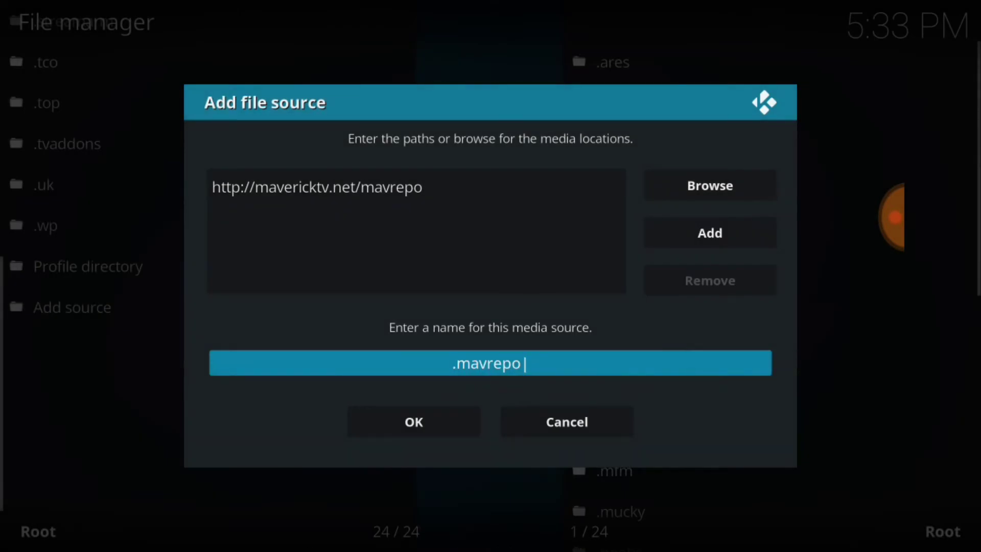
key("Down")
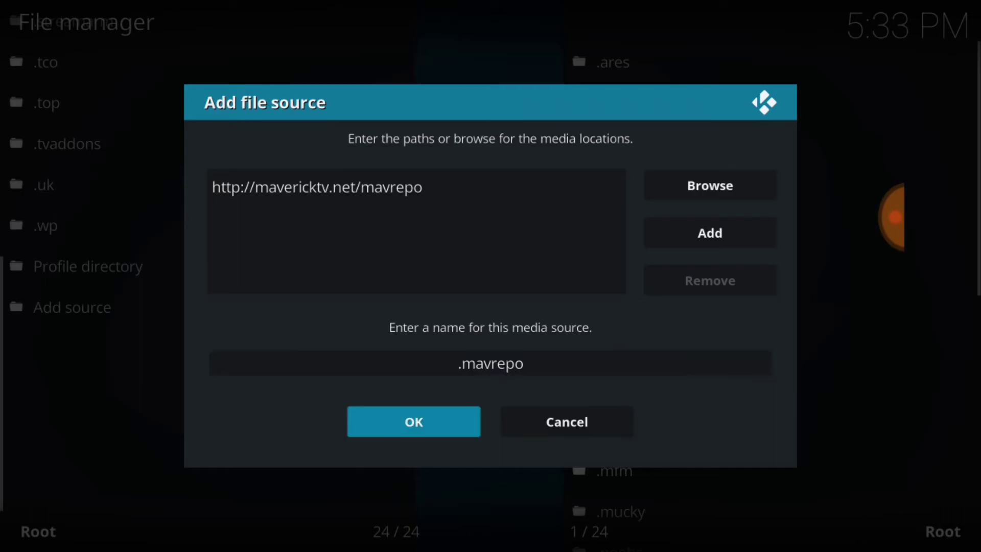
key("Return")
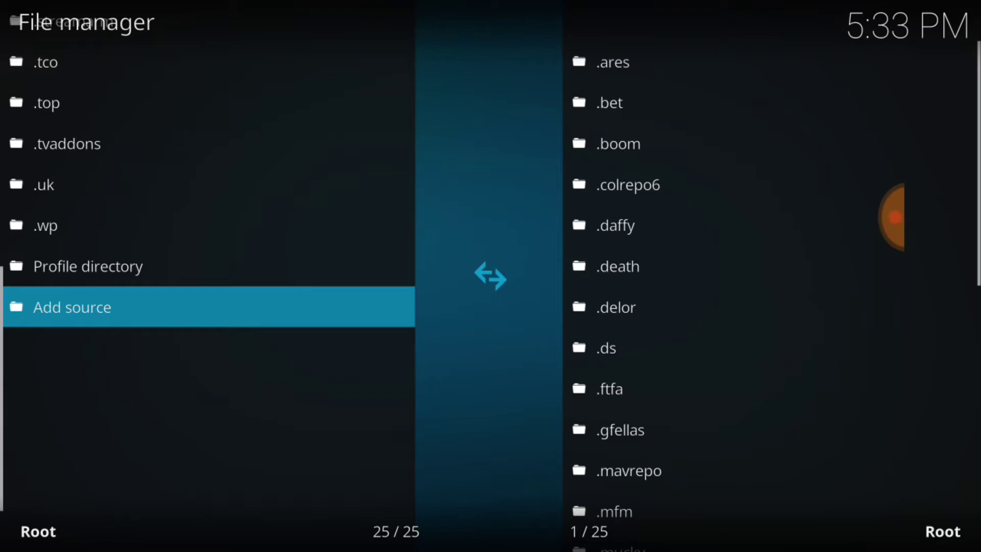
Return to the home screen and start an install from zip file in the add-on browser.
key("Right")
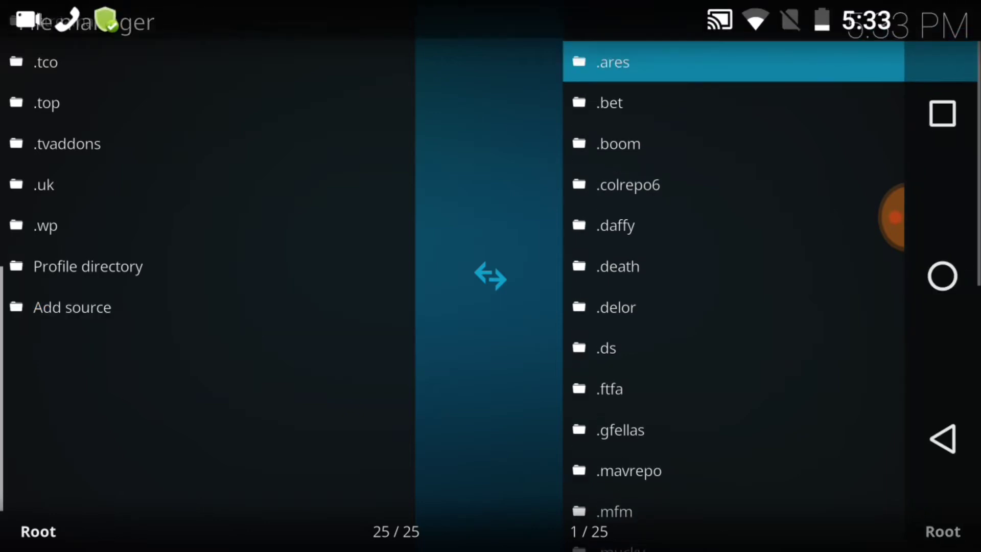
key("Escape")
left_click(943, 439)
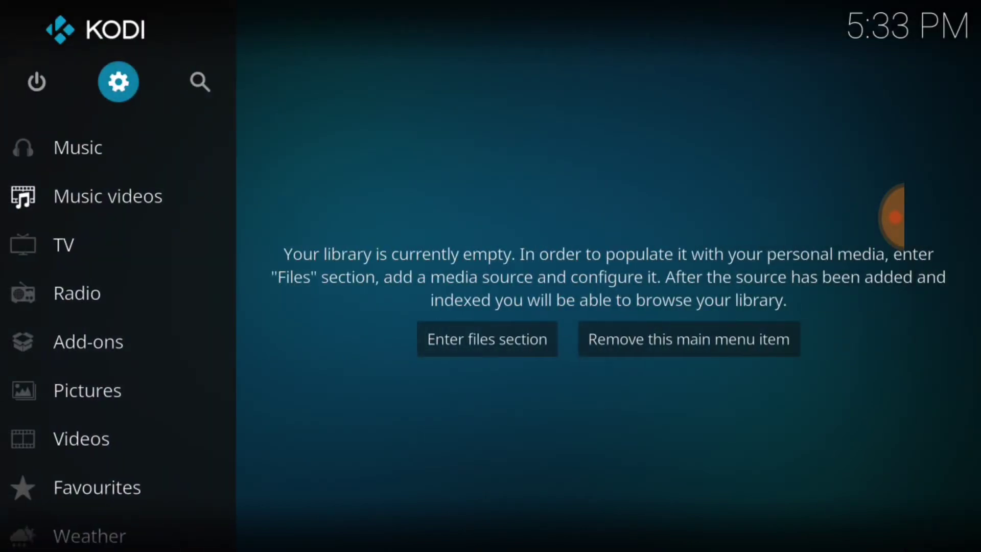
key("Down")
key("Return")
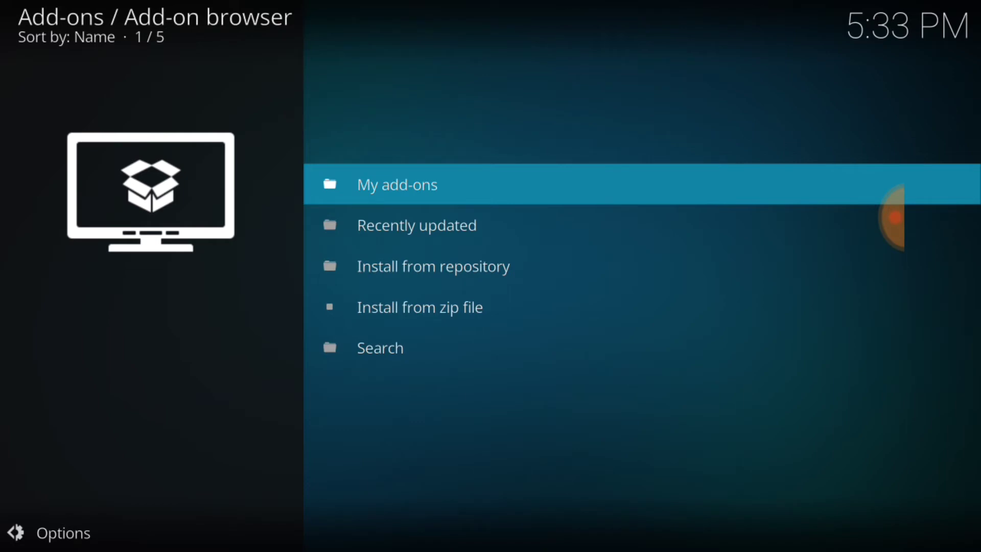
key("Down")
key("Down")
key("Down")
key("Return")
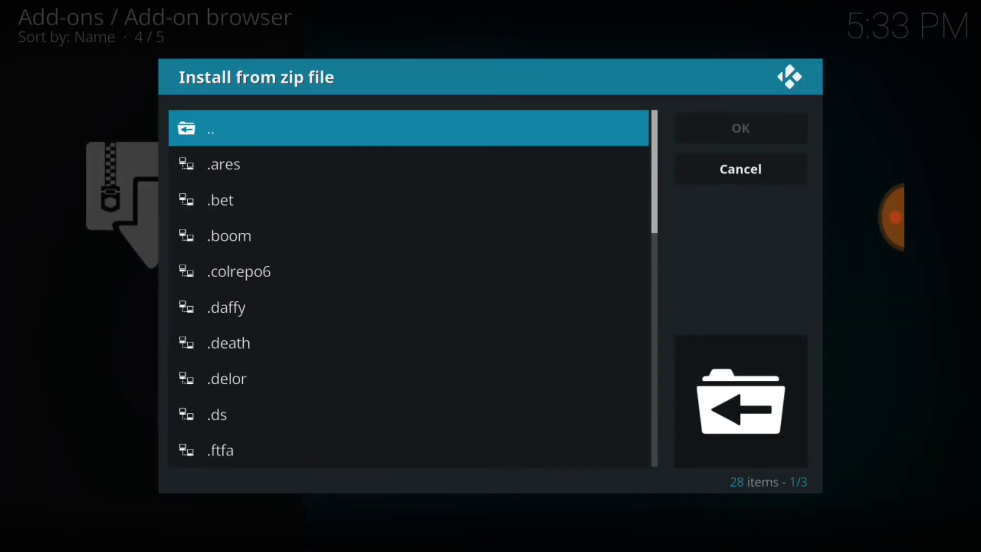
Open the .mavrepo source in the list of zip file locations.
key("Down")
key("Down")
key("Down")
key("Down")
key("Down")
key("Down")
key("Down")
key("Down")
key("Down")
key("Down")
key("Down")
key("Down")
key("Down")
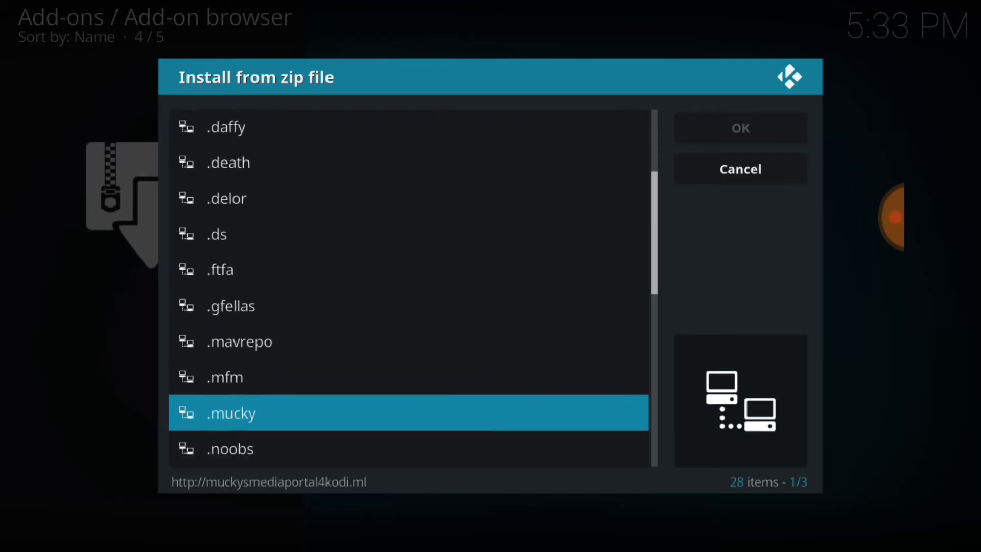
key("Up")
key("Down")
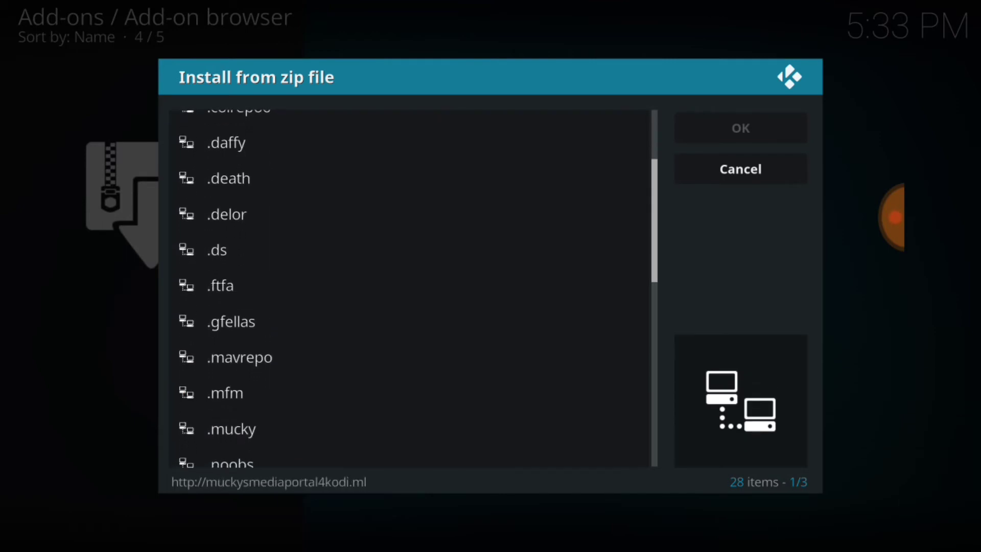
key("Up")
key("Up")
key("Return")
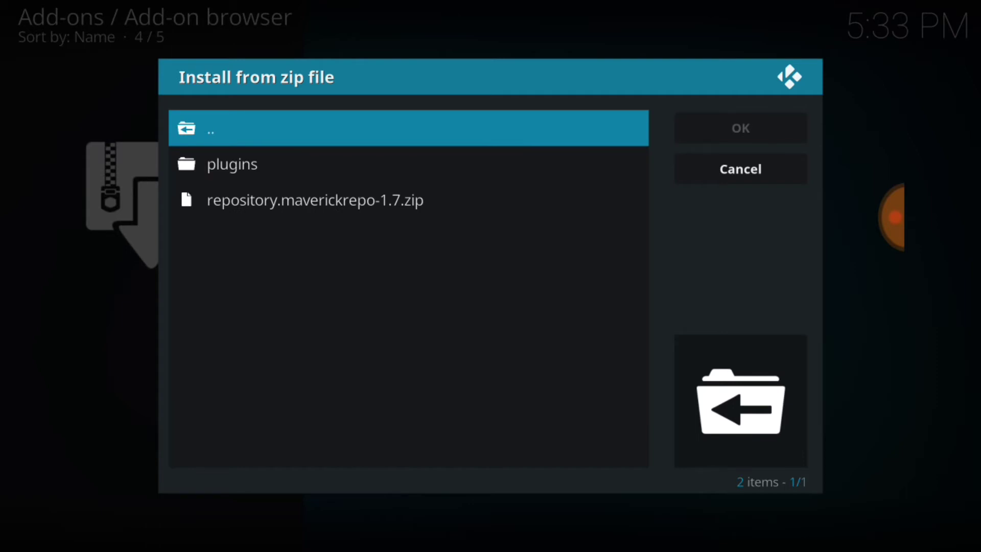
Install the repository from repository.maverickrepo-1.7.zip.
key("Down")
key("Down")
key("Return")
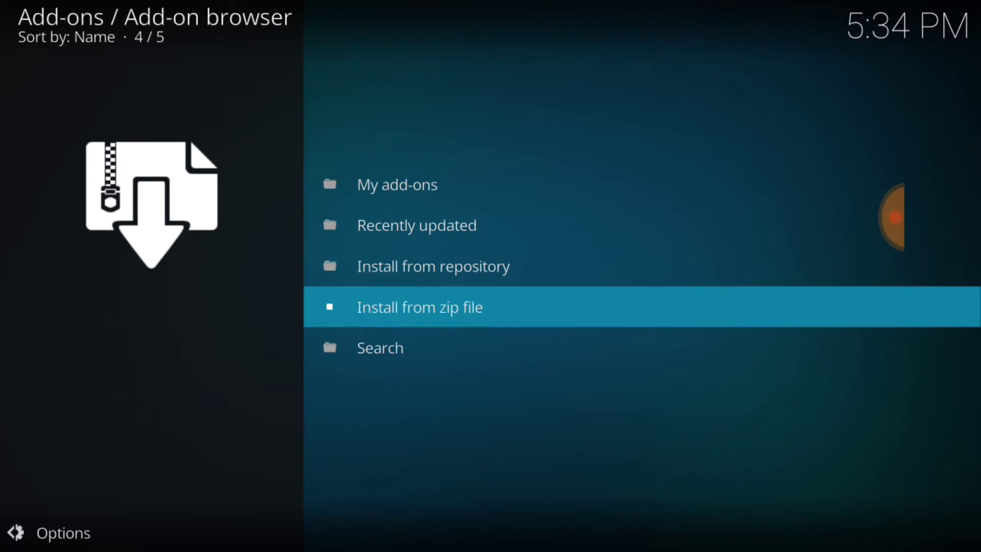
Open MaverickTV Repo from the list of installed repositories.
key("Up")
key("Return")
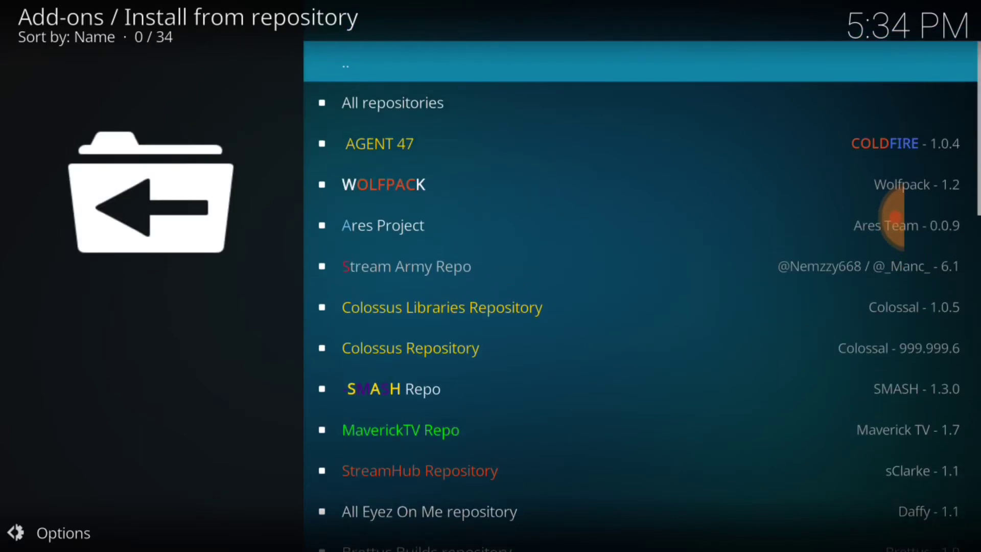
key("Down")
key("Down")
key("Down")
key("Down")
key("Down")
key("Down")
key("Down")
key("Down")
key("Down")
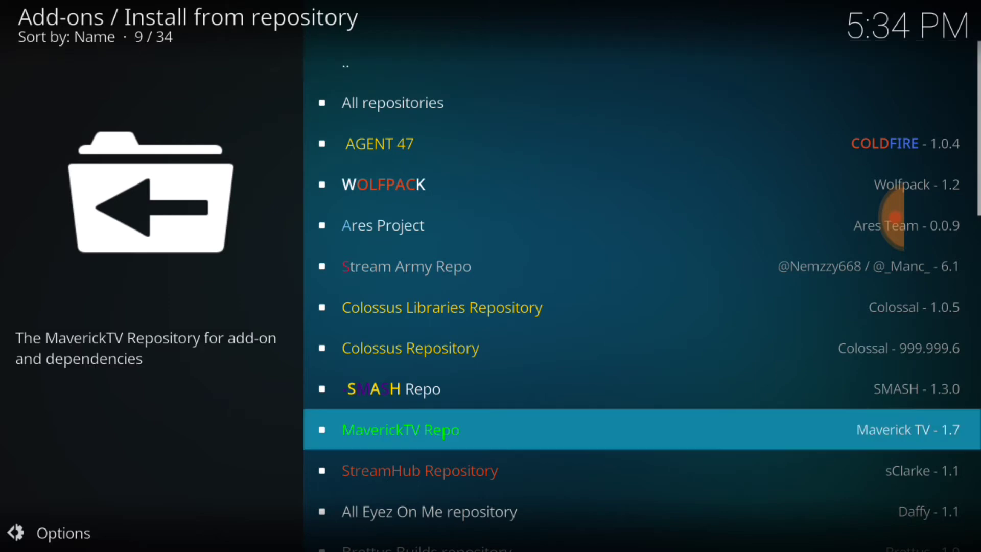
key("Return")
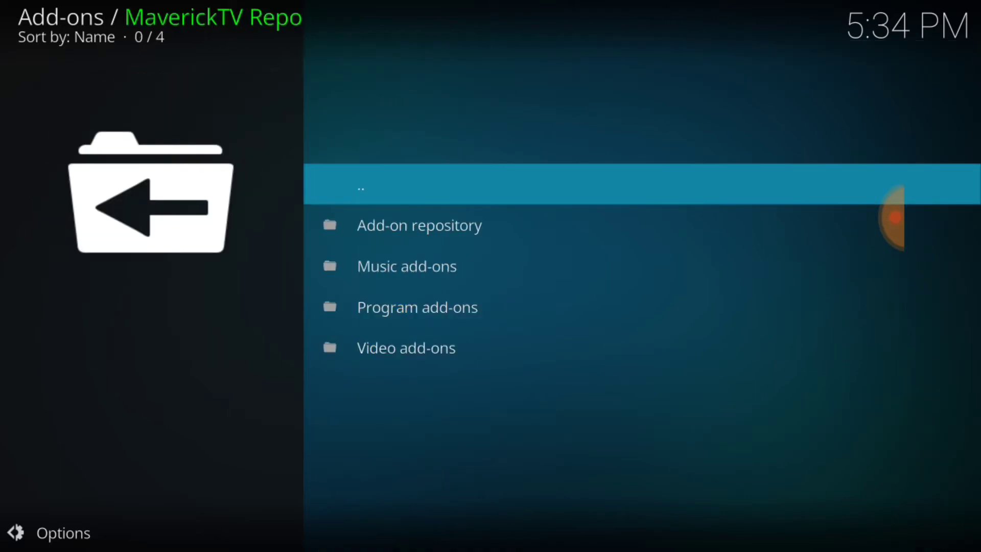
Open the information page of the Maverick TV add-on among the repository's video add-ons.
key("Up")
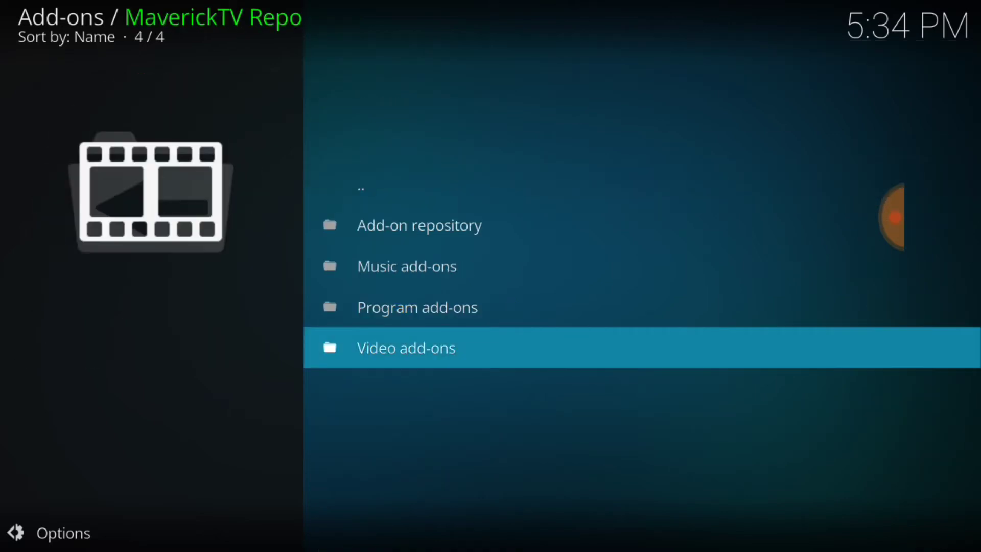
key("Return")
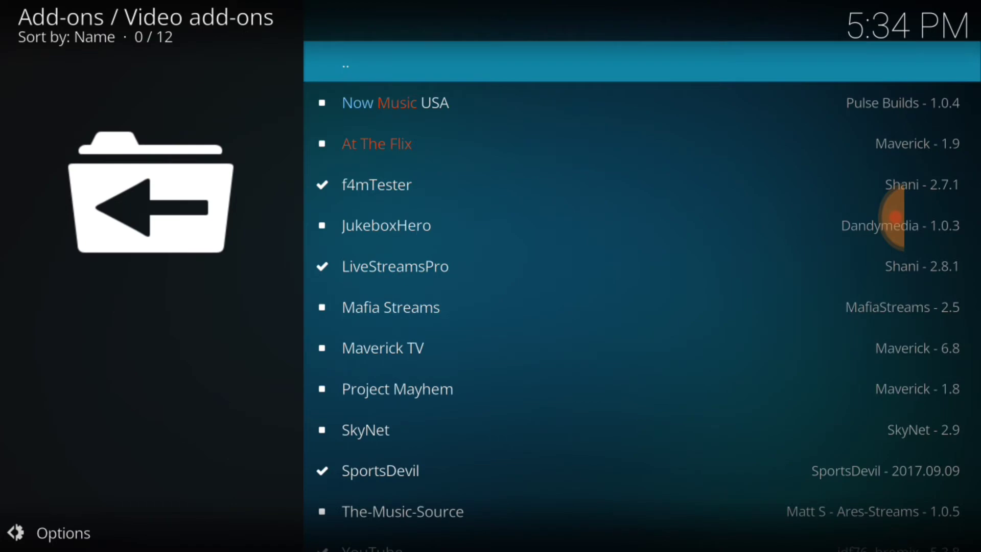
key("Down")
key("Down")
key("Down")
key("Down")
key("Down")
key("Down")
key("Down")
key("Return")
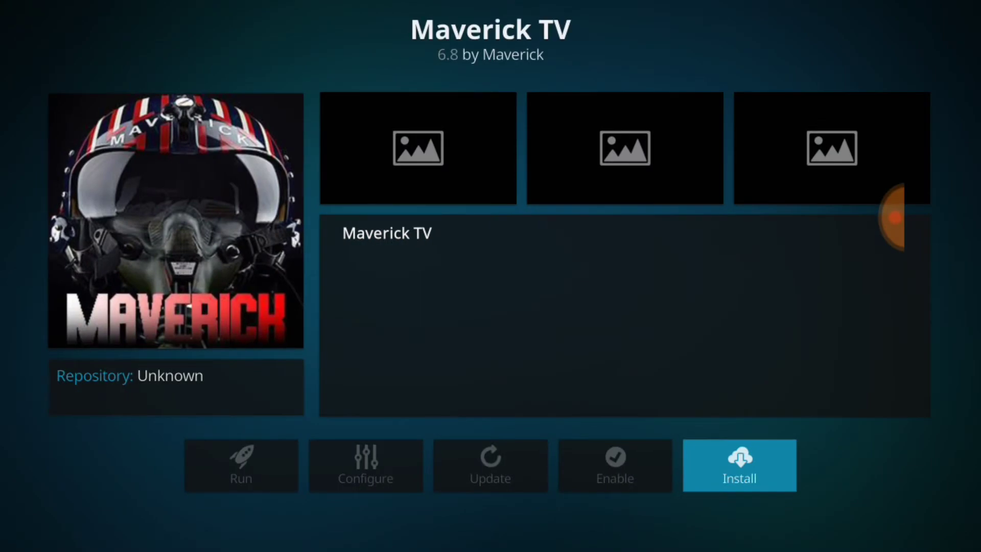
Install the Maverick TV 6.8 video add-on from the MaverickTV repository.
key("Return")
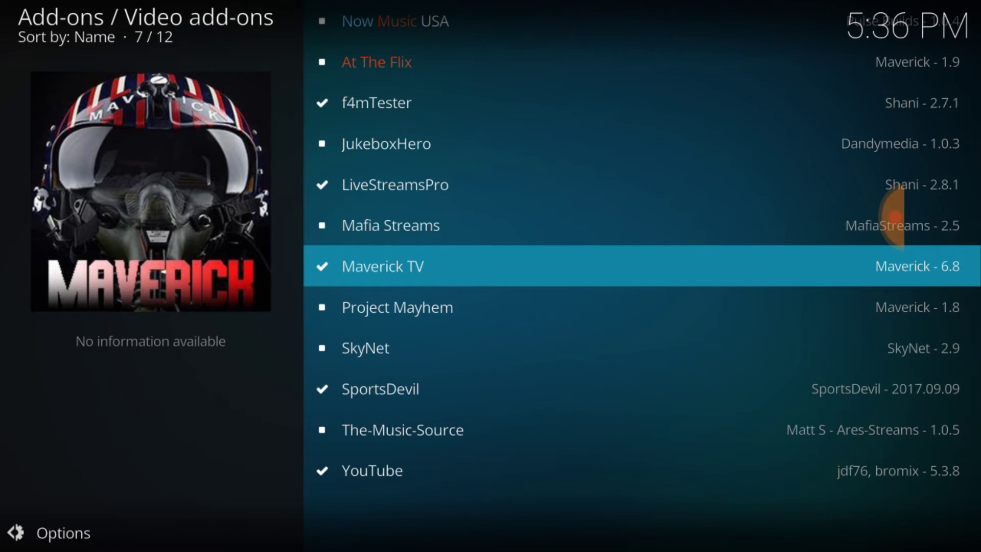
key("Down")
key("Down")
key("Down")
key("Down")
Leave the MaverickTV repository and the repository list, returning to the main Add-ons screen.
key("Escape")
key("Escape")
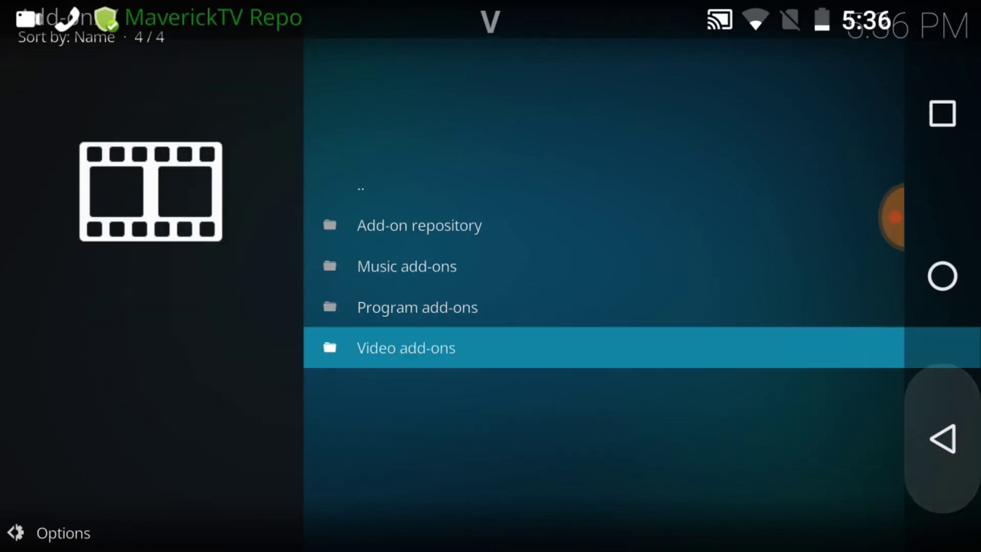
key("Escape")
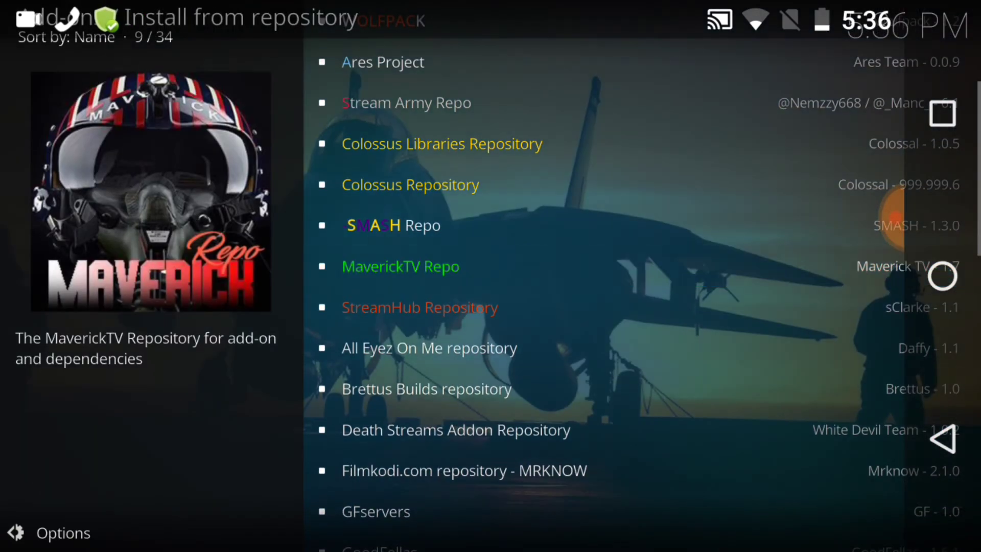
key("Escape")
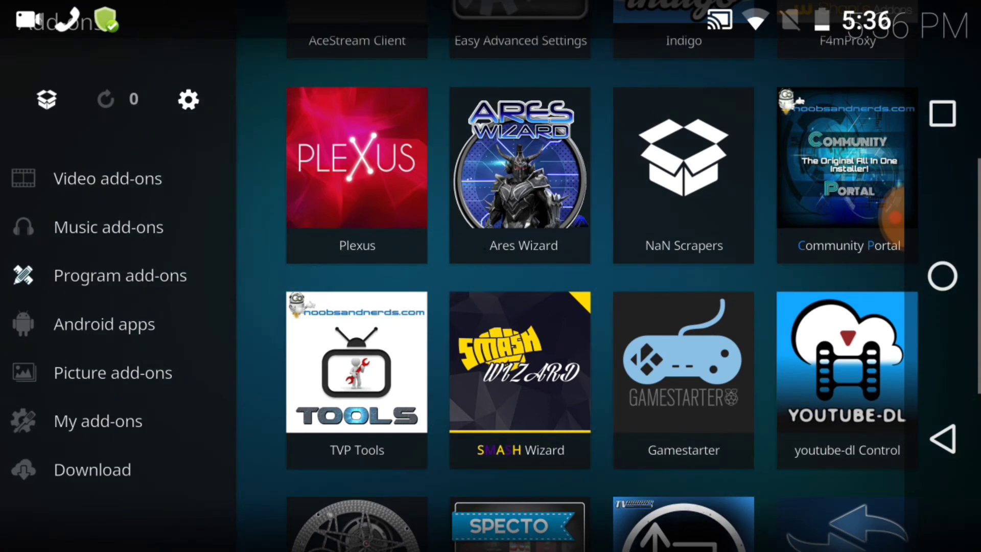
Open the Maverick TV add-on from the full list of installed video add-ons.
scroll(893, 217, "down", 1)
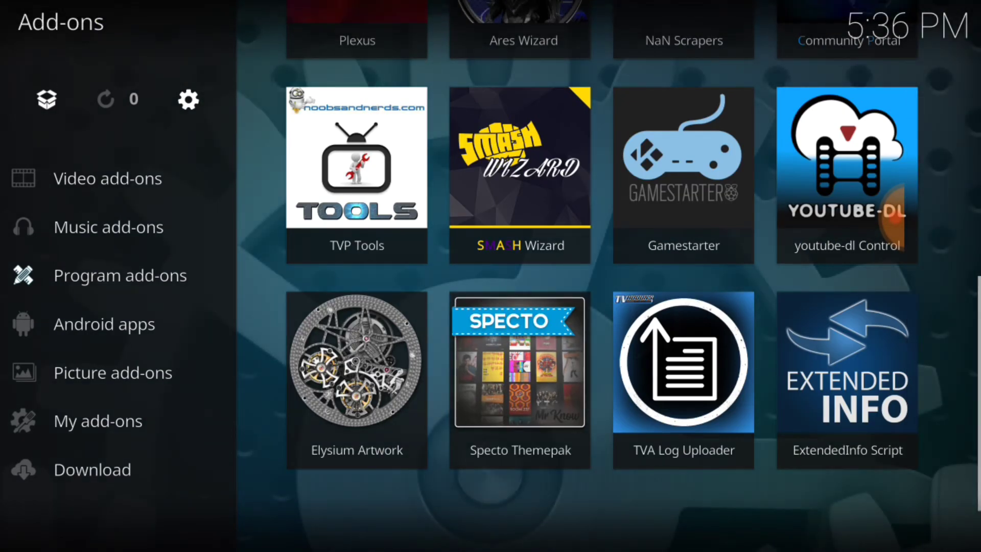
key("Up")
key("Up")
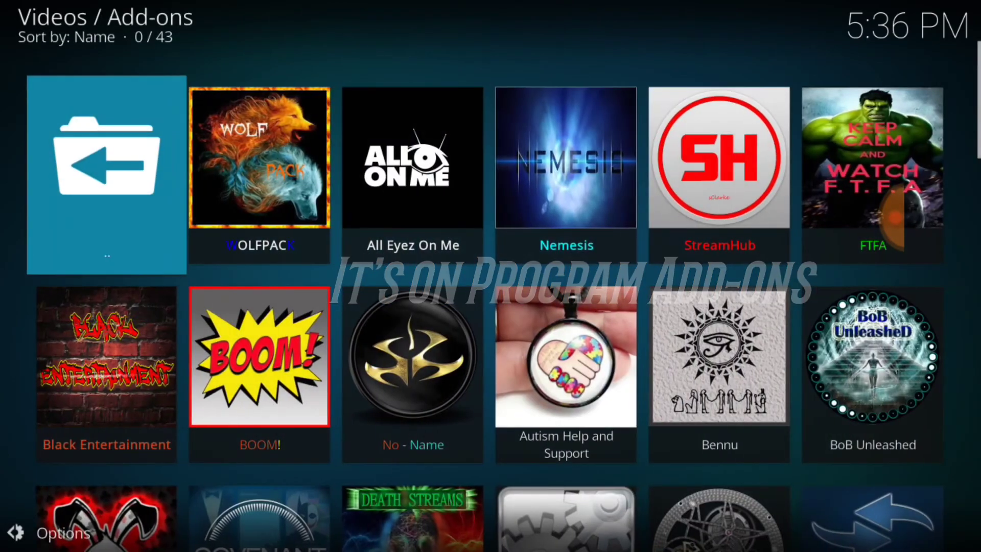
key("Page_Down")
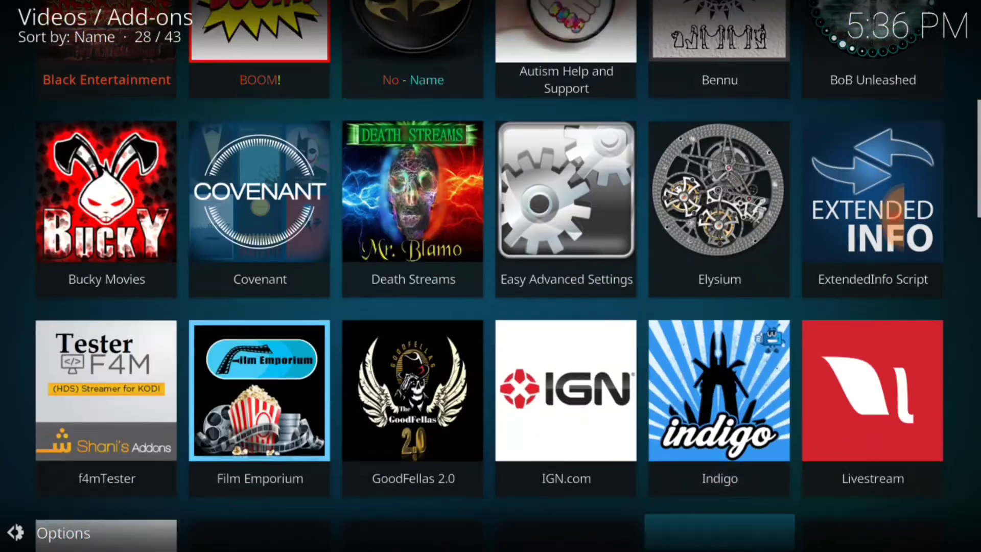
key("Down")
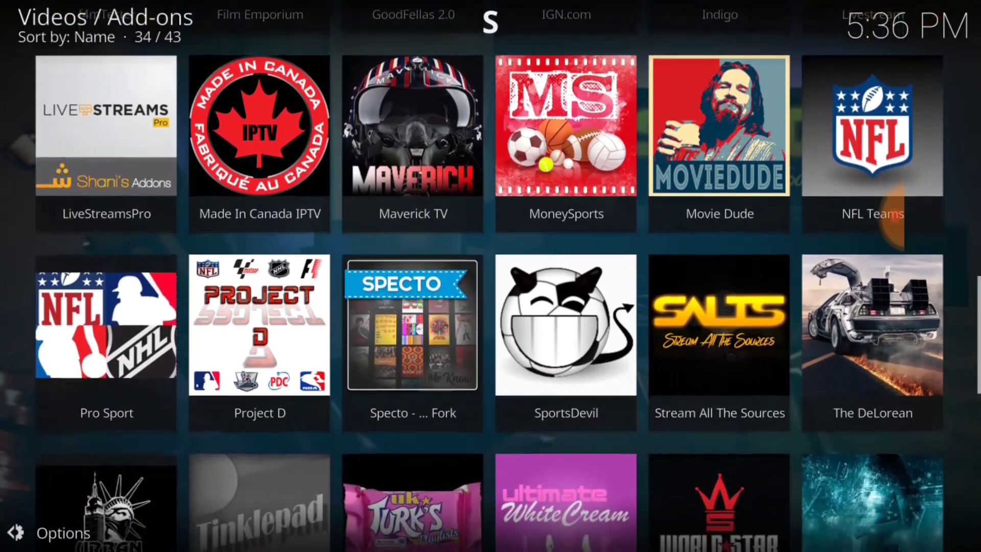
key("Up")
key("Left")
key("Left")
key("Return")
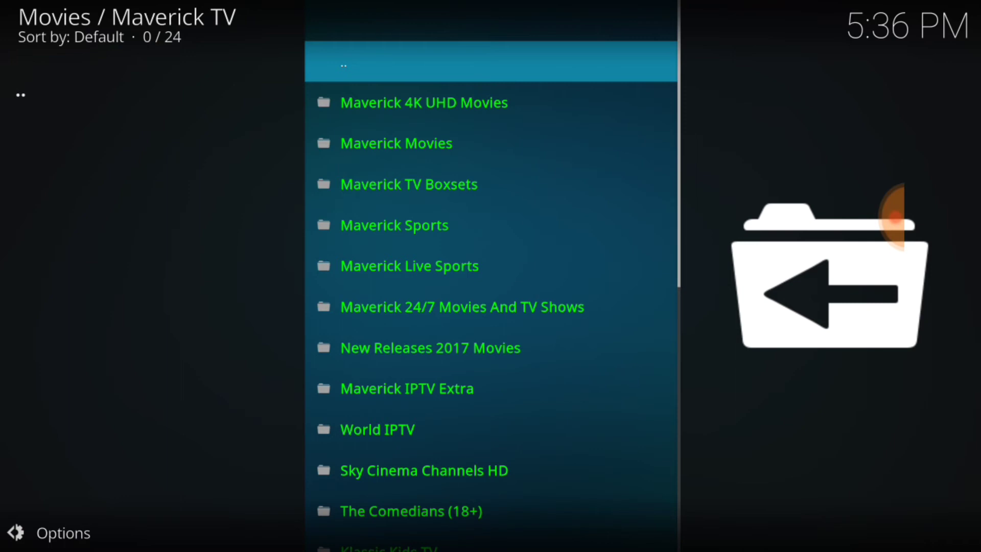
Look through Maverick TV's categories from Maverick 4K UHD Movies down to Test Area.
key("Down")
key("Down")
key("Down")
key("Down")
key("Down")
key("Down")
key("Down")
key("Down")
key("Down")
key("Down")
key("Down")
key("Down")
key("Down")
key("Down")
key("Down")
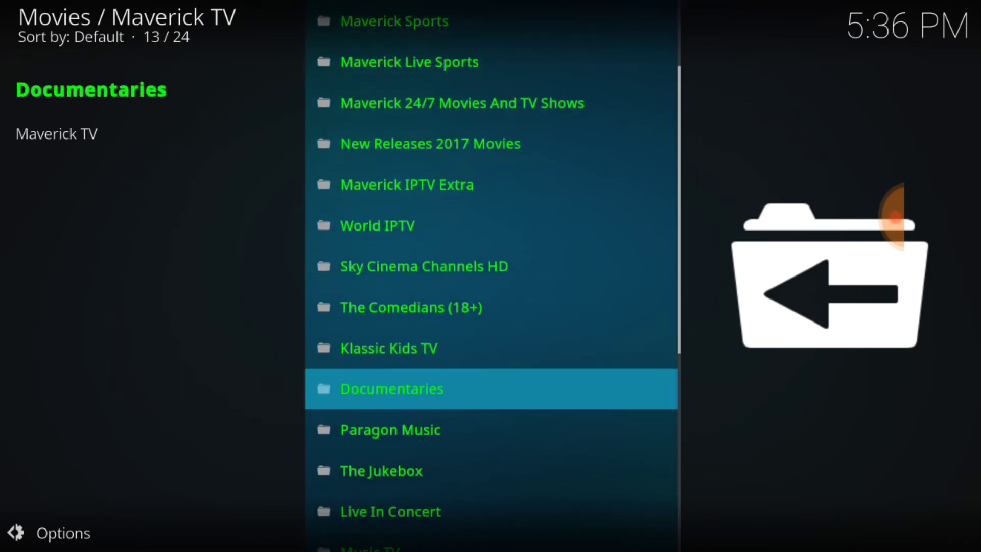
key("Down")
key("Down")
key("Down")
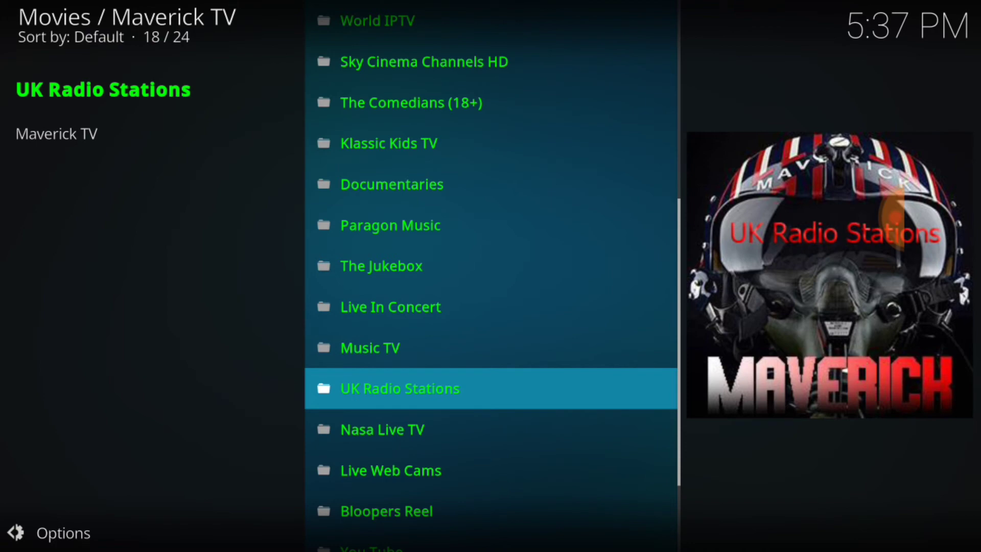
key("Down")
key("Down")
key("Down")
key("Down")
key("Down")
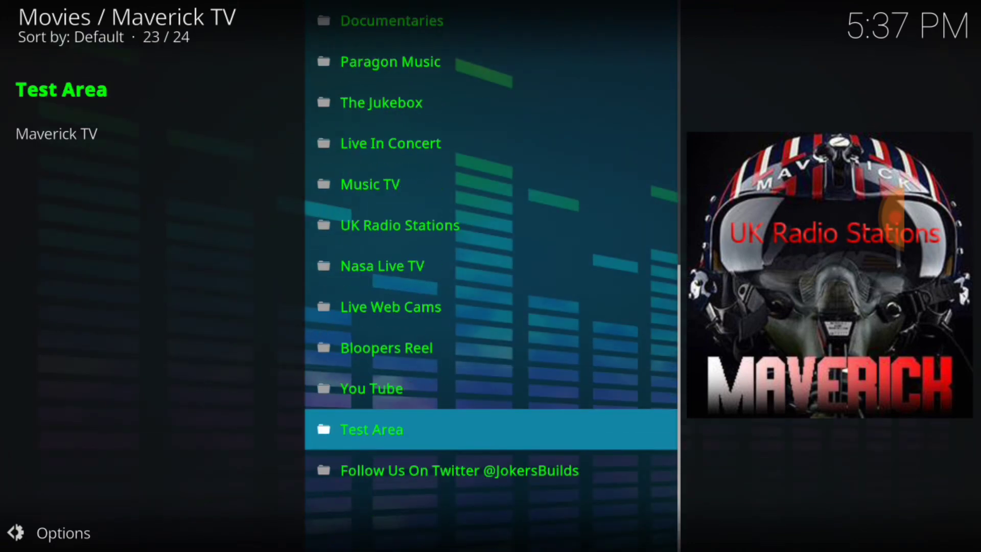
Review the Maverick TV categories back up from Test Area to Maverick Sports.
key("Up")
key("Up")
key("Up")
key("Up")
key("Up")
key("Up")
key("Up")
key("Up")
key("Up")
key("Up")
key("Up")
key("Up")
key("Up")
key("Up")
key("Up")
key("Up")
key("Up")
key("Up")
key("Up")
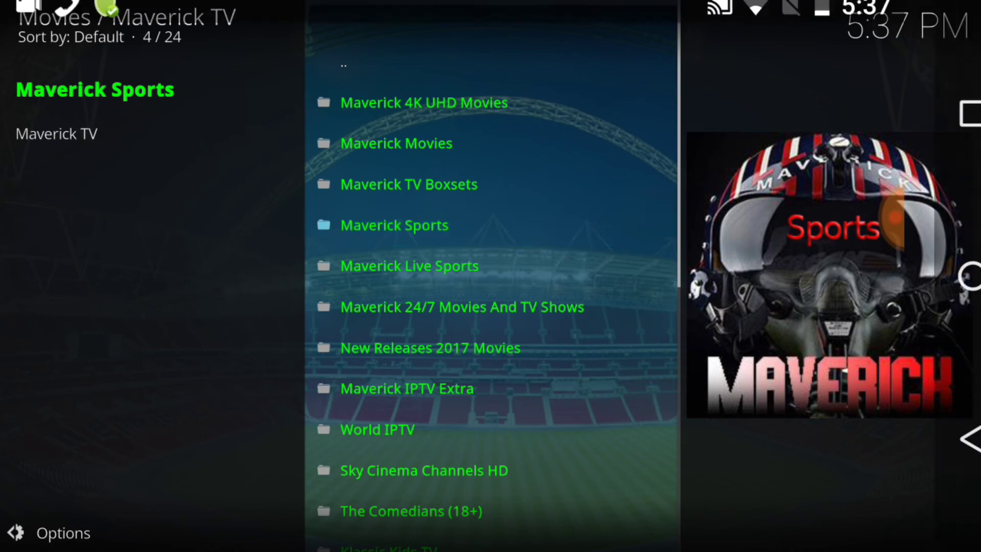
Leave Maverick TV and the video add-ons list, returning to the main Add-ons screen.
left_click(942, 439)
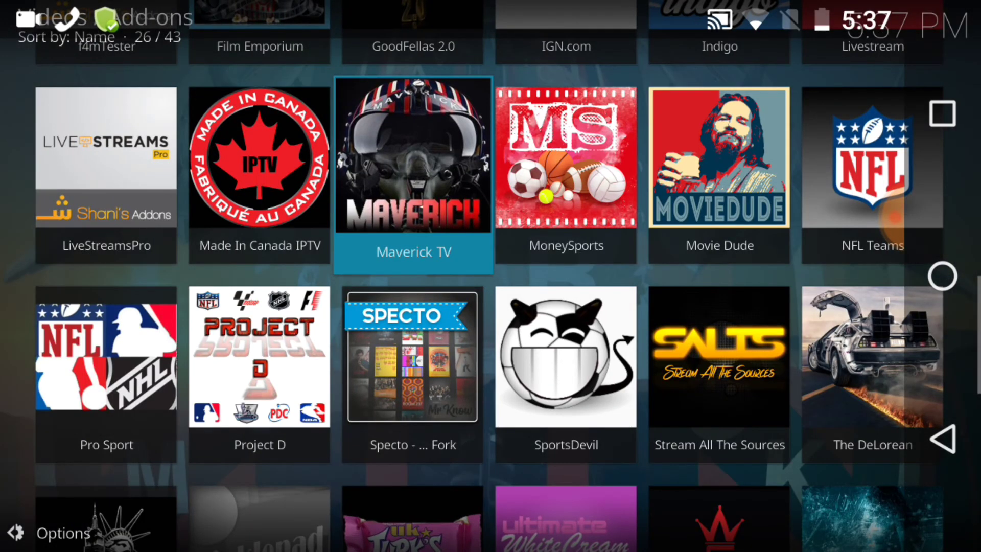
key("BackSpace")
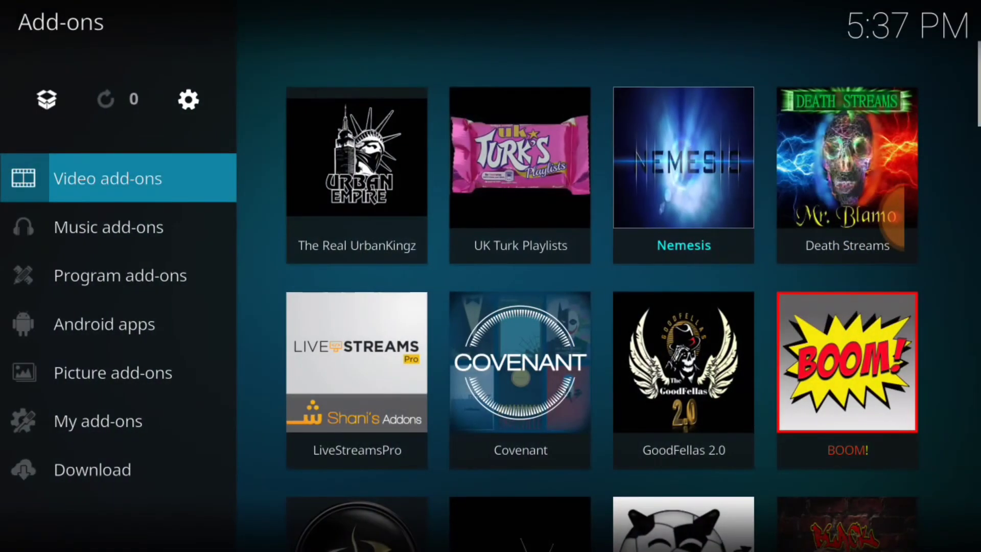